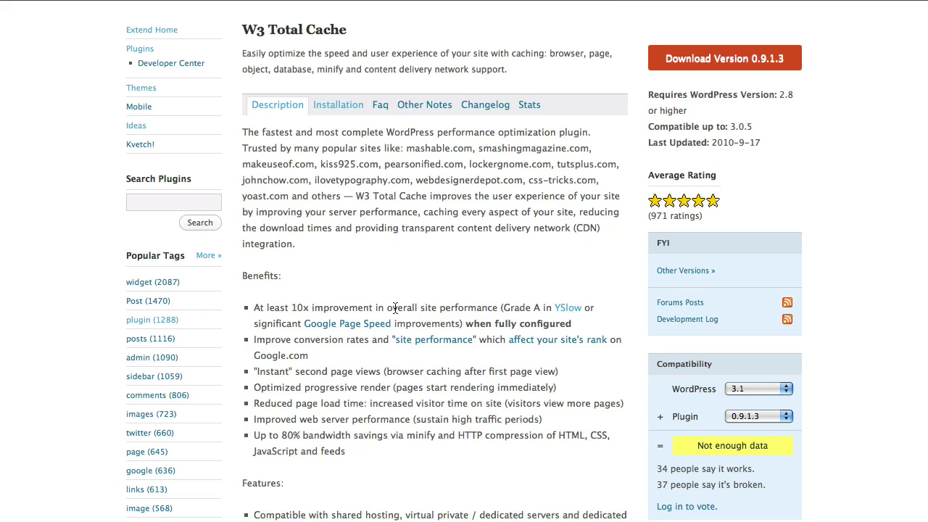
# - Highlight the 'Grade A in YSlow' benefit claim, then clear the highlight
pyautogui.moveTo(414, 297); pyautogui.dragTo(580, 317)
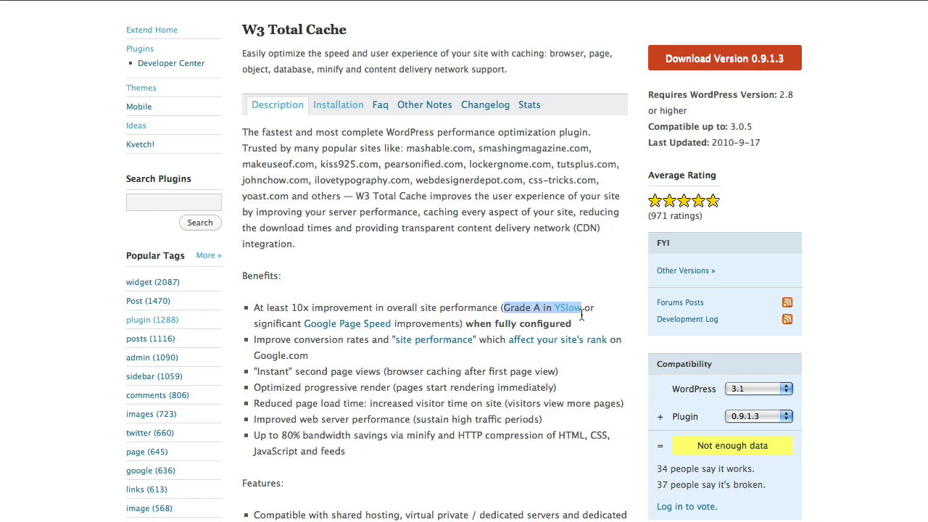
pyautogui.click(546, 249)
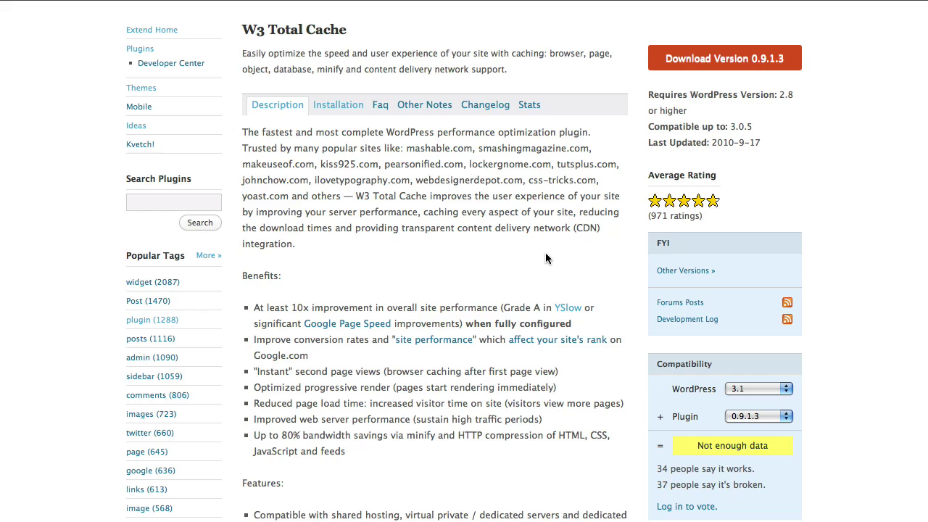
pyautogui.scroll(3, 545, 257)
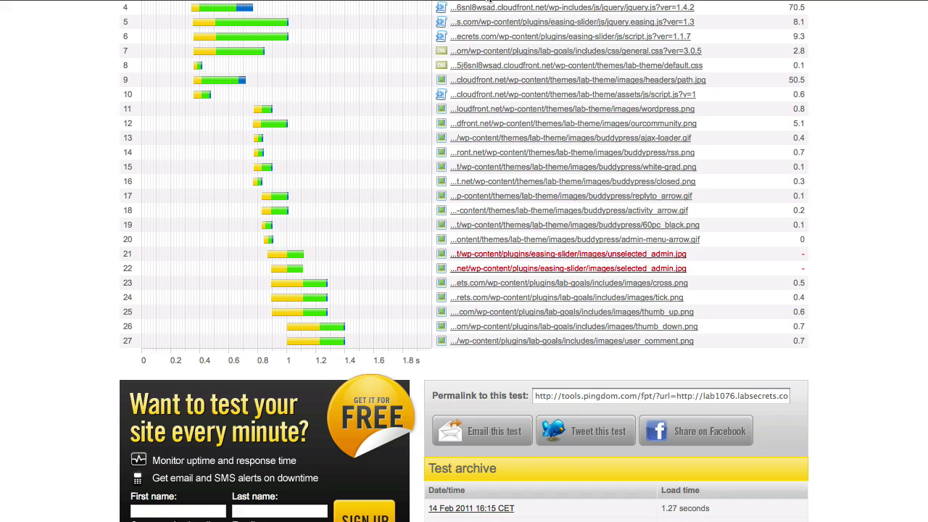
# - In Pingdom's Website information, highlight the 1.4-second total loading time for lab1076.labsecrets.com
pyautogui.scroll(10, 773, 283)
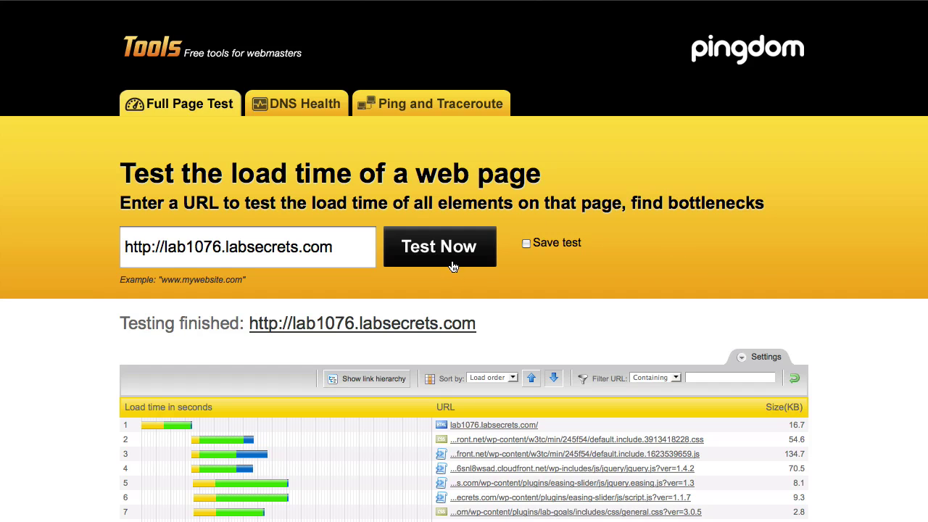
pyautogui.scroll(-5, 586, 284)
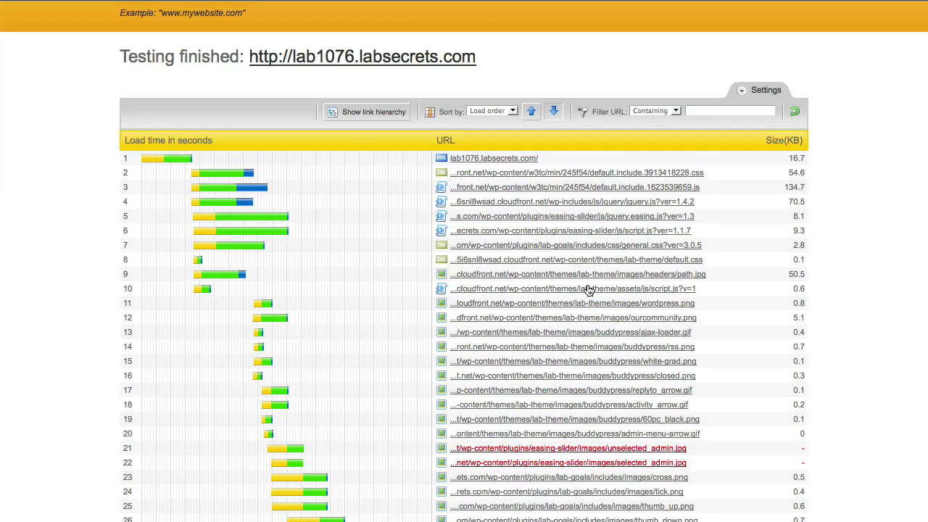
pyautogui.scroll(-14, 588, 290)
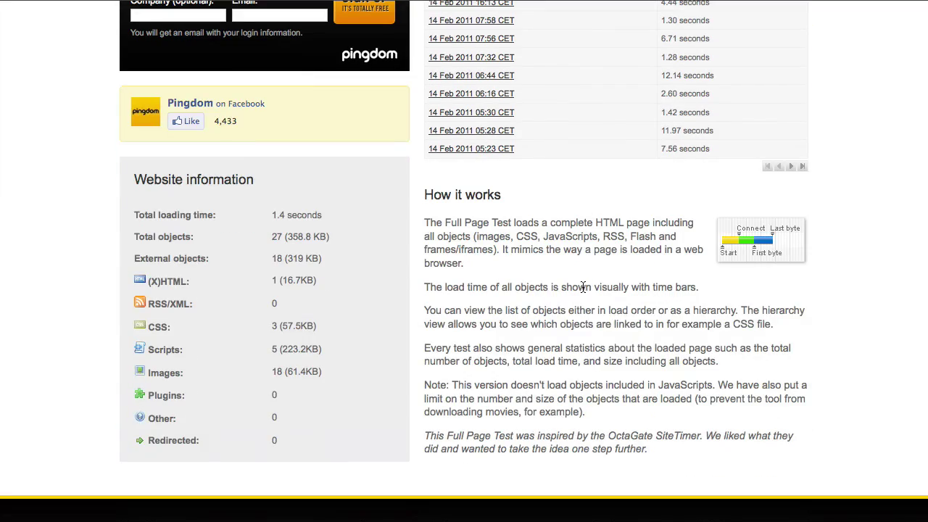
pyautogui.moveTo(273, 215); pyautogui.dragTo(322, 218)
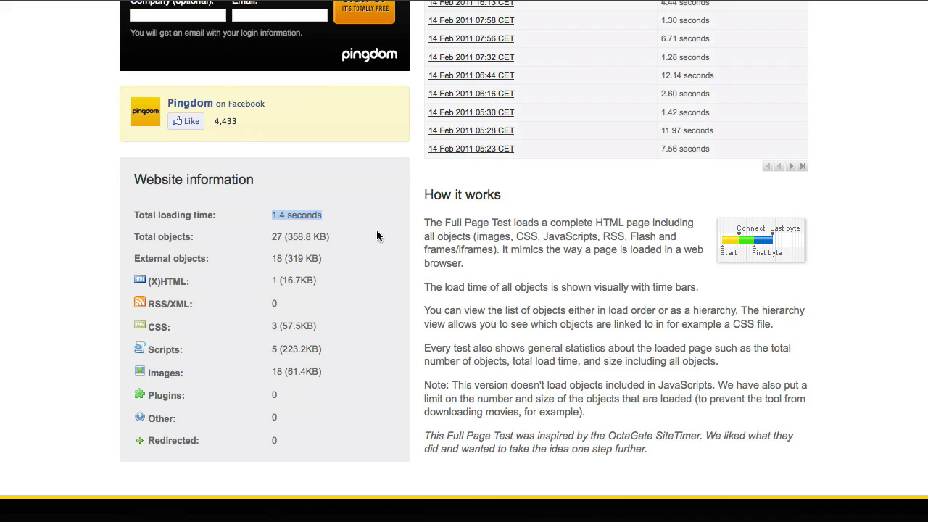
pyautogui.scroll(15, 376, 236)
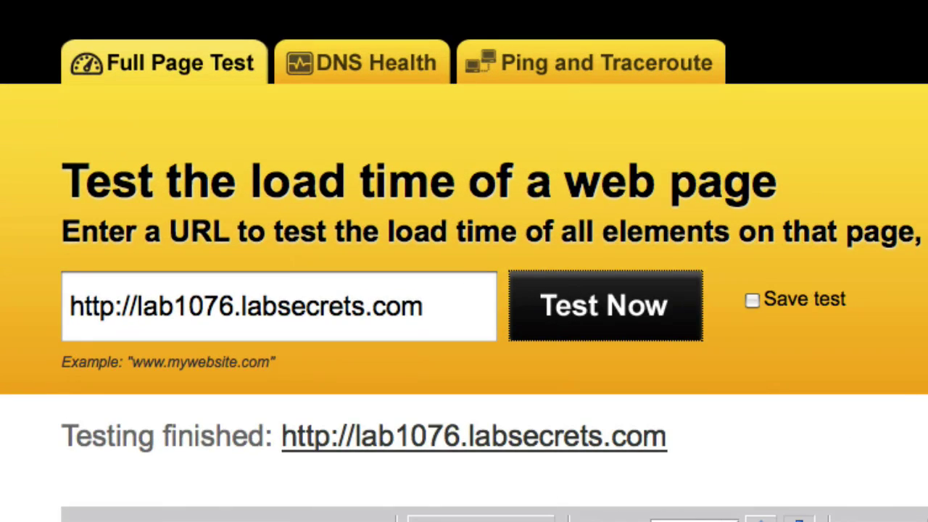
# - Rerun the Pingdom test, highlight the new 1.2-second total loading time, and select the URL text
pyautogui.click(655, 311)
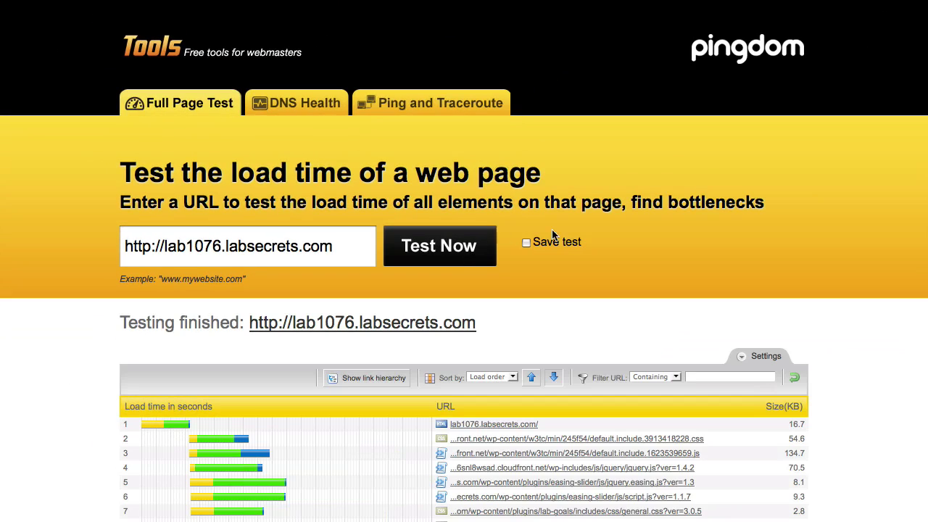
pyautogui.scroll(-5, 587, 209)
pyautogui.scroll(-6, 589, 215)
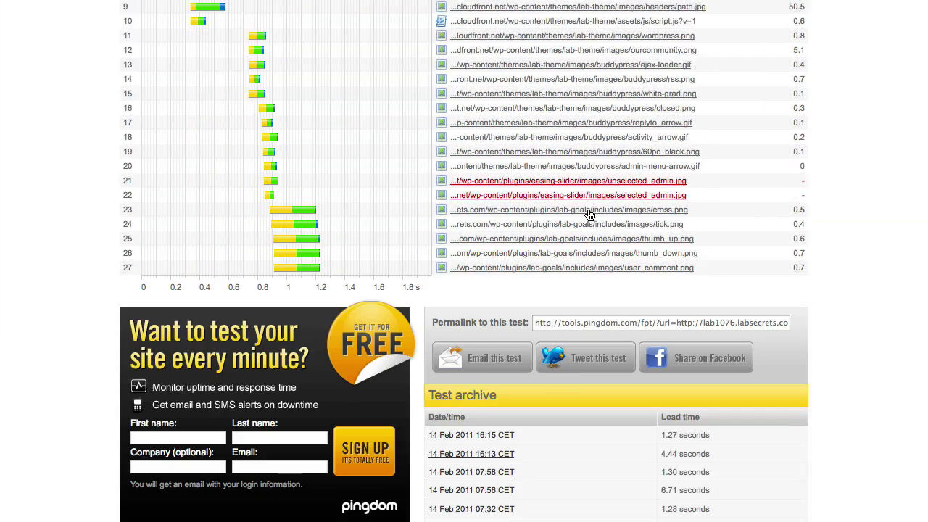
pyautogui.scroll(-2, 492, 314)
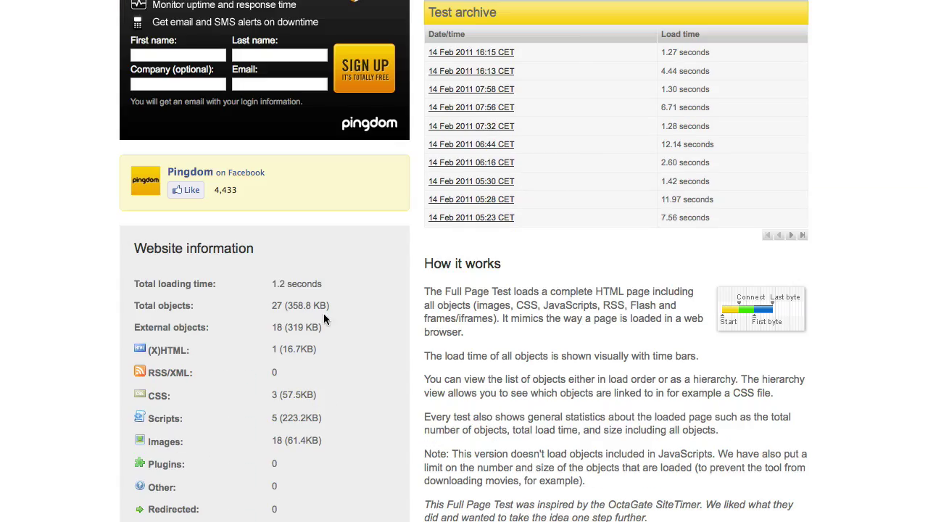
pyautogui.tripleClick(332, 280)
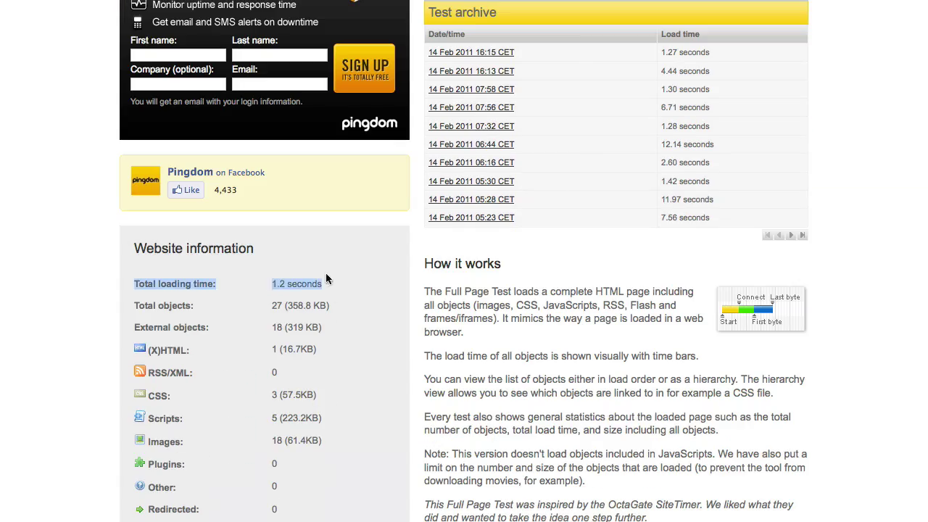
pyautogui.scroll(13, 325, 275)
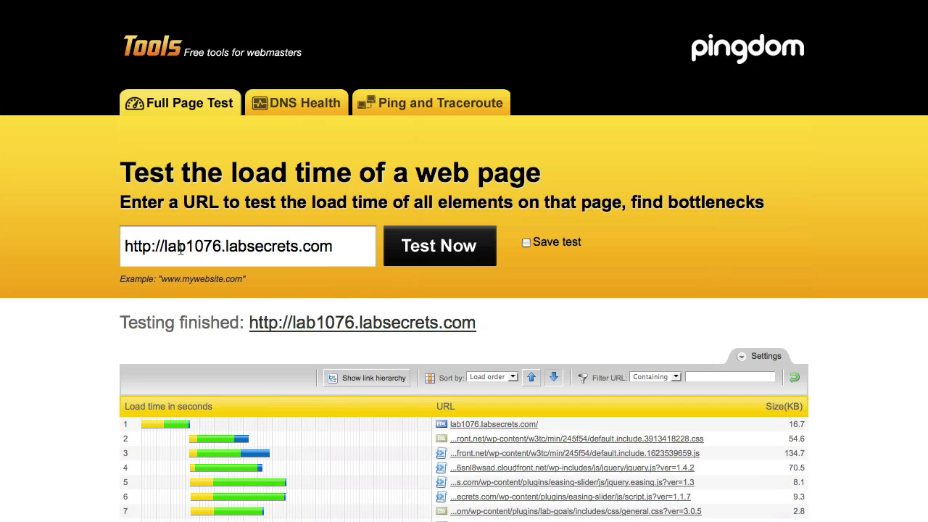
pyautogui.moveTo(165, 250); pyautogui.dragTo(279, 288)
pyautogui.write('dem')
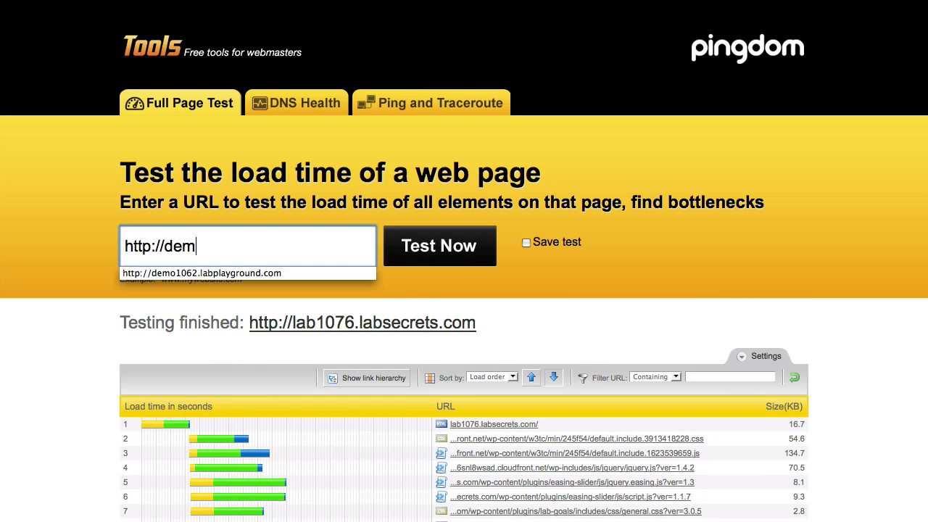
pyautogui.press('Down')
pyautogui.press('Return')
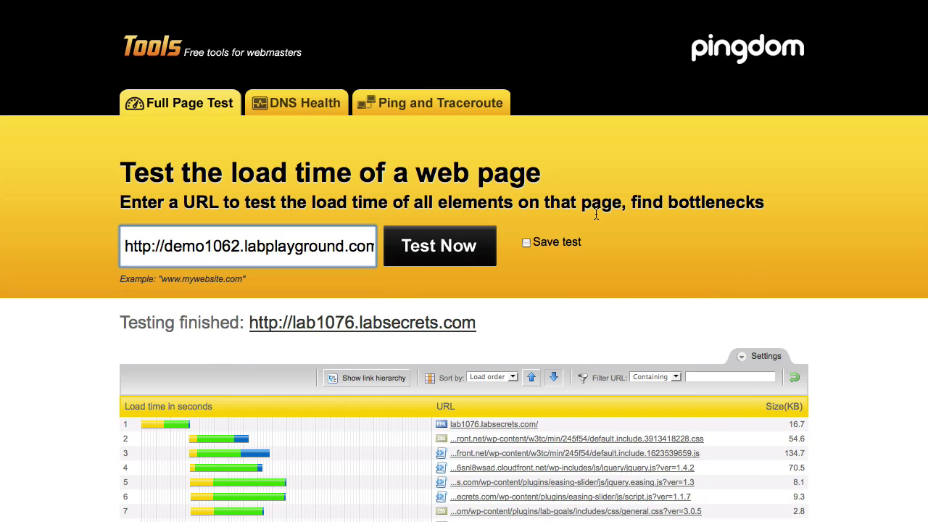
pyautogui.click(450, 242)
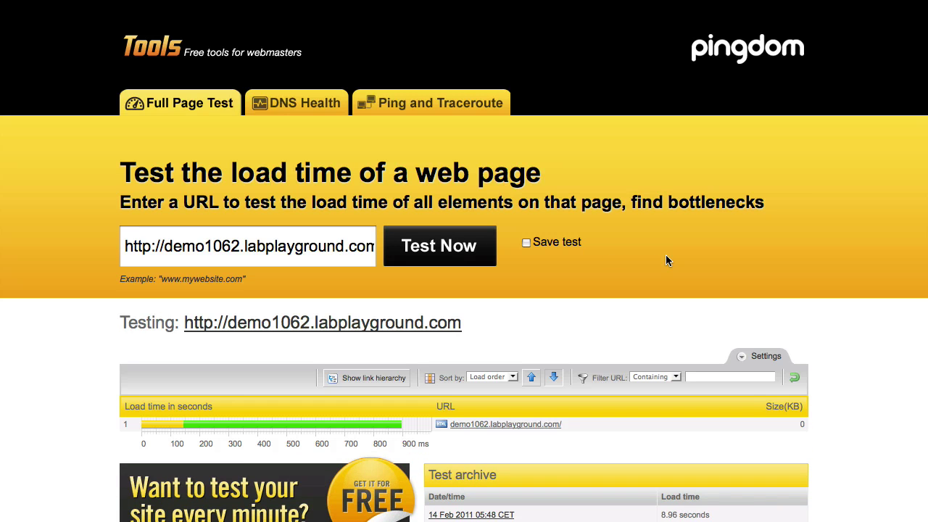
pyautogui.scroll(-5, 667, 255)
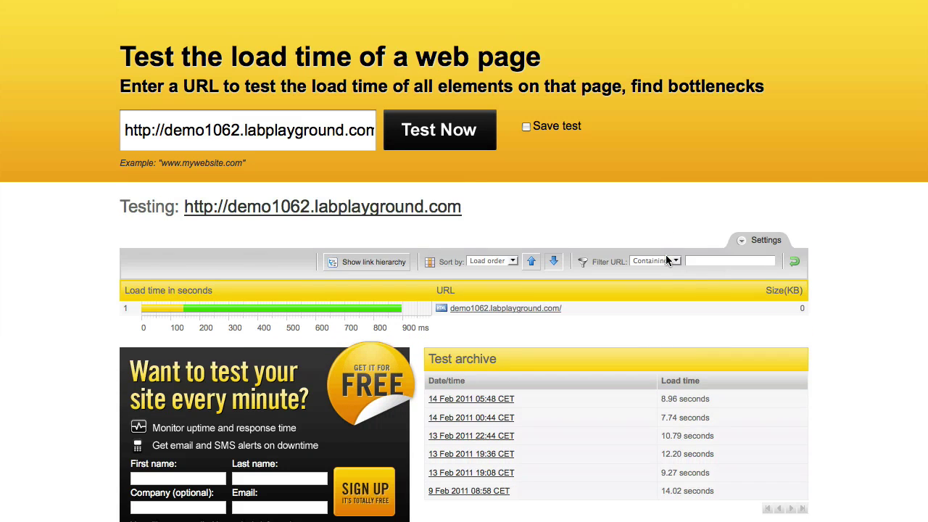
pyautogui.scroll(-4, 667, 261)
pyautogui.scroll(-2, 667, 257)
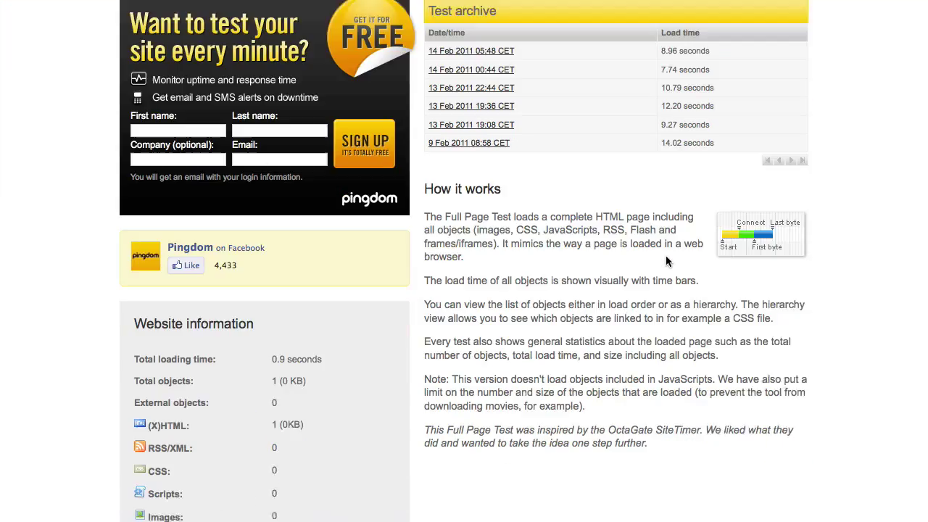
pyautogui.scroll(-2, 666, 257)
pyautogui.scroll(4, 668, 262)
pyautogui.scroll(2, 668, 262)
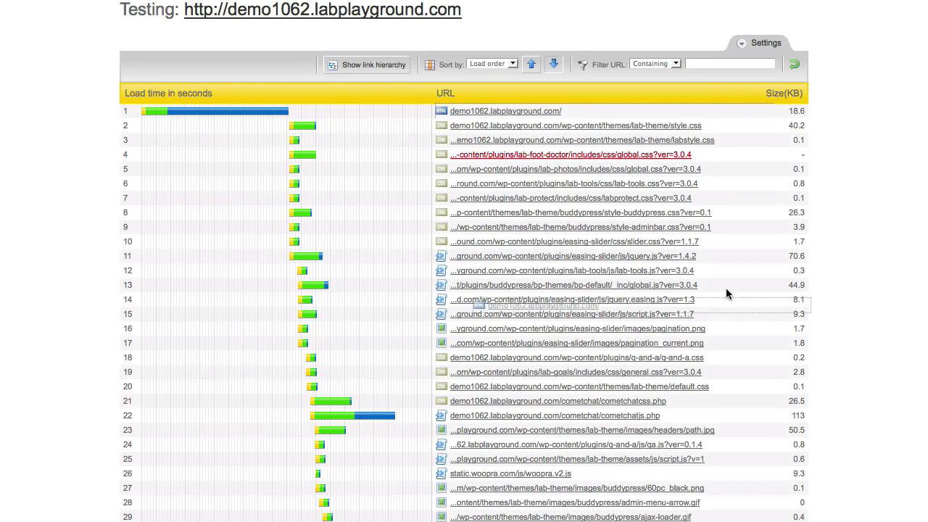
pyautogui.scroll(-5, 733, 152)
pyautogui.scroll(-8, 758, 181)
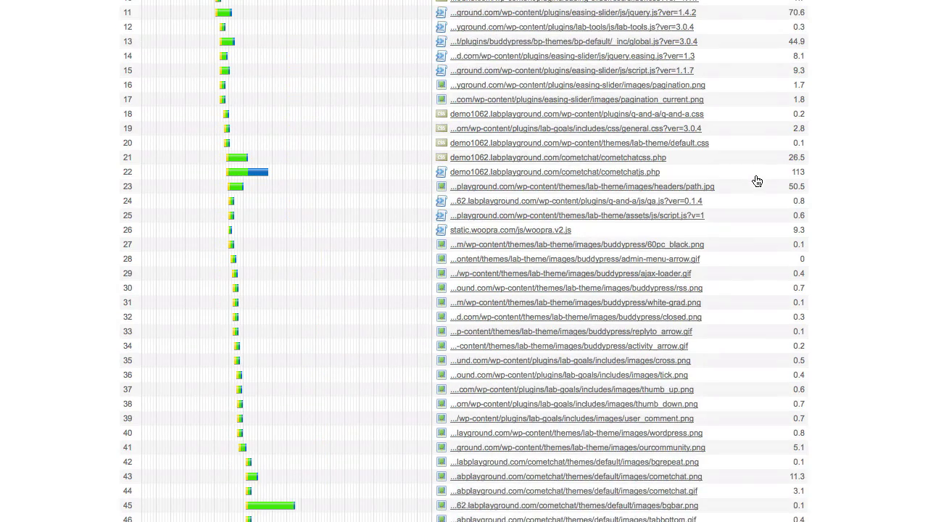
pyautogui.scroll(-20, 757, 181)
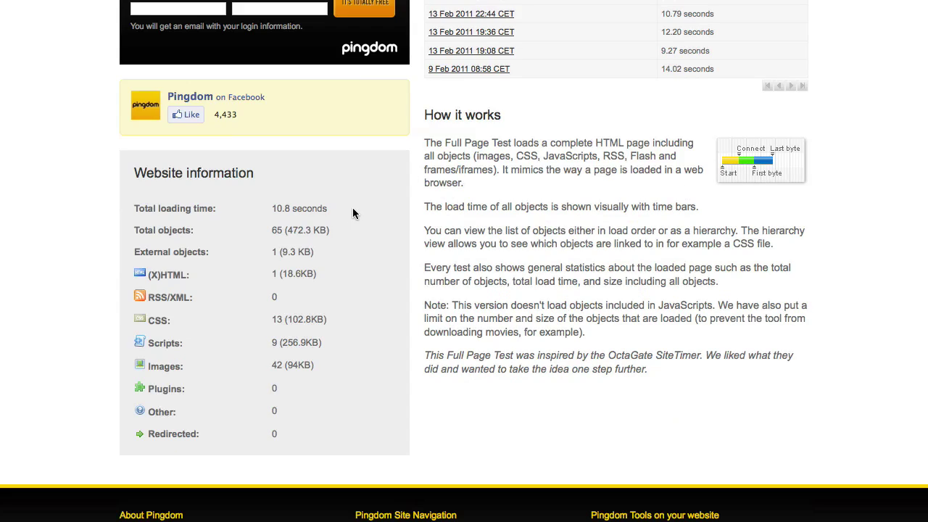
pyautogui.moveTo(352, 212); pyautogui.dragTo(303, 224)
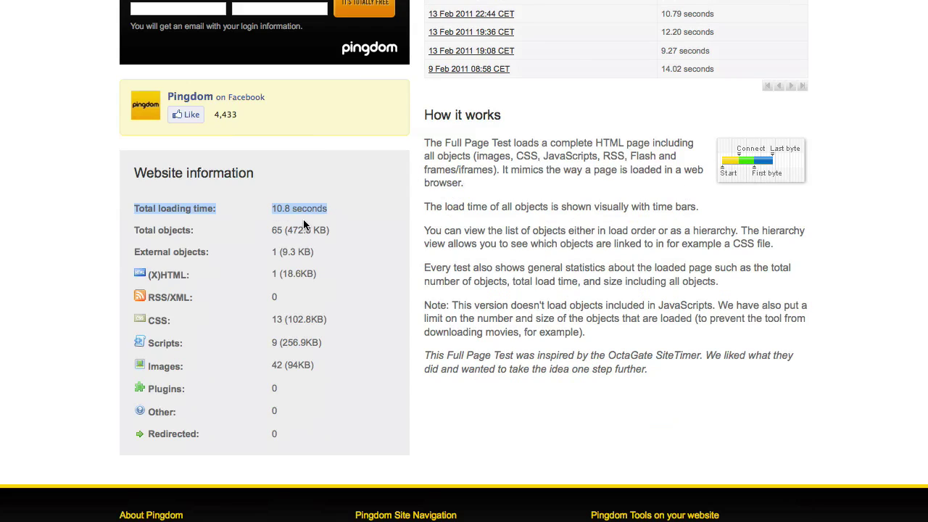
pyautogui.click(355, 229)
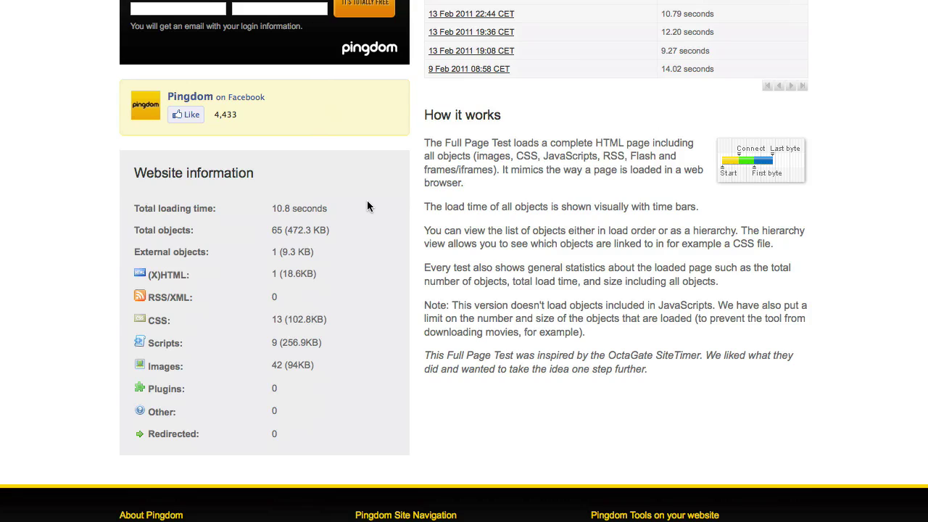
pyautogui.scroll(15, 367, 207)
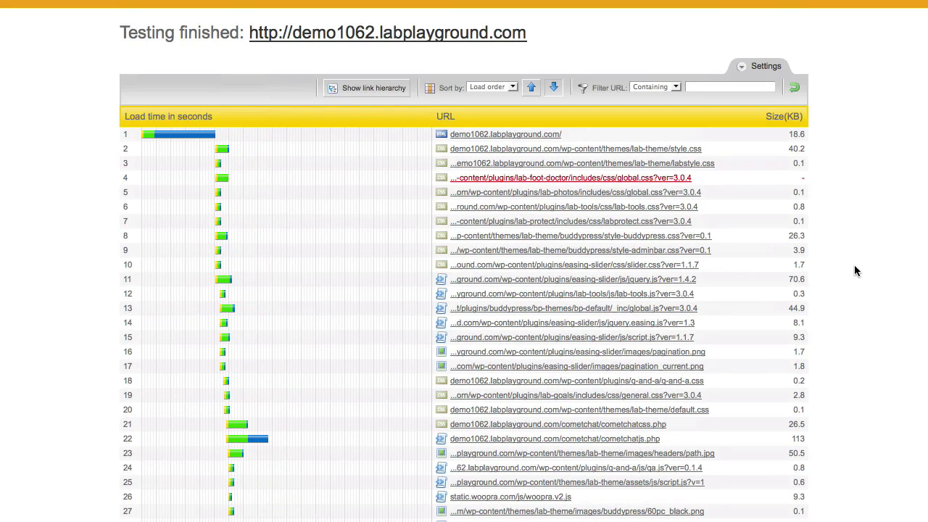
pyautogui.scroll(5, 855, 271)
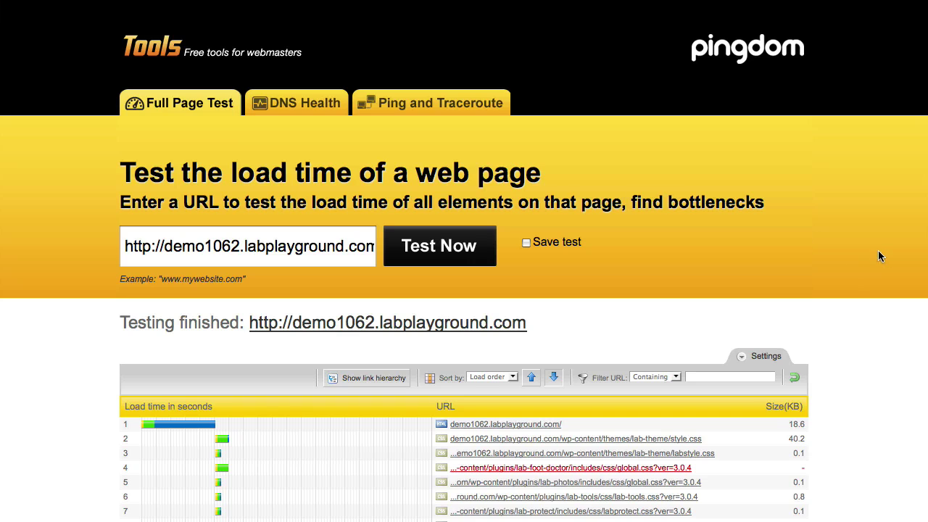
pyautogui.scroll(-2, 888, 270)
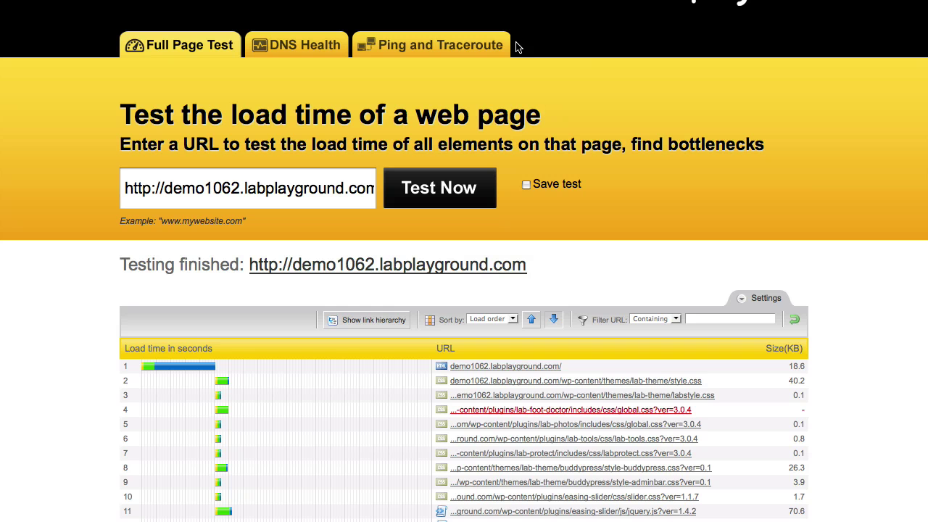
pyautogui.scroll(-4, 539, 200)
pyautogui.moveTo(164, 65); pyautogui.dragTo(237, 71)
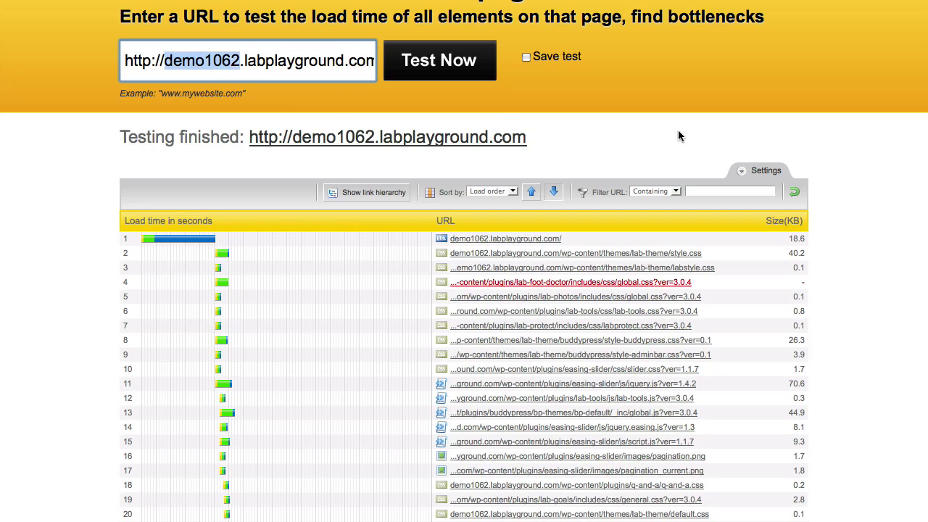
pyautogui.scroll(-10, 679, 136)
pyautogui.scroll(-5, 682, 136)
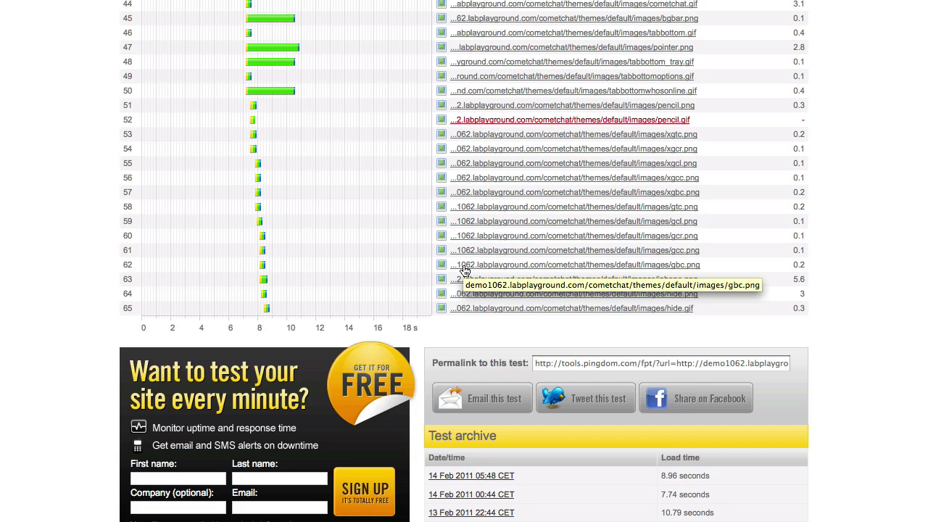
pyautogui.scroll(15, 465, 271)
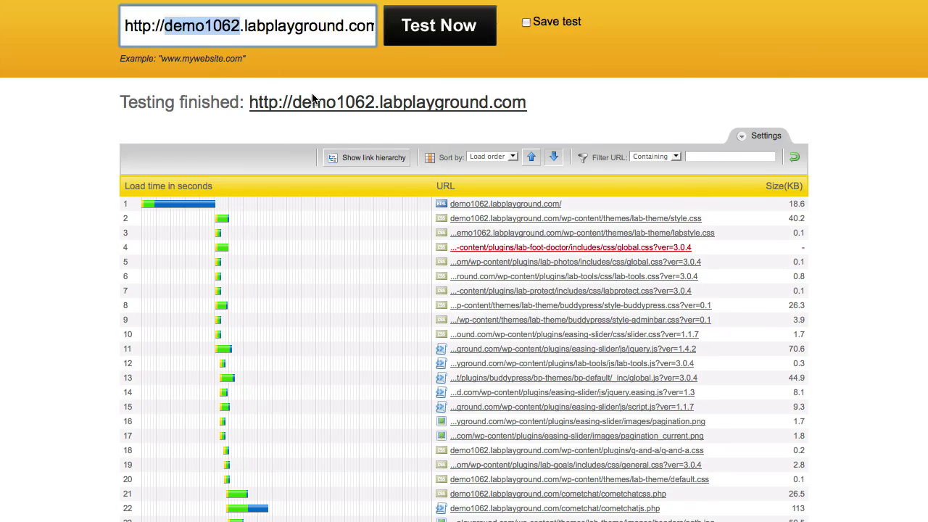
# - Replace the demo1062 address with lab1076.labsecrets.com from autofill and start a new Pingdom test
pyautogui.doubleClick(201, 130)
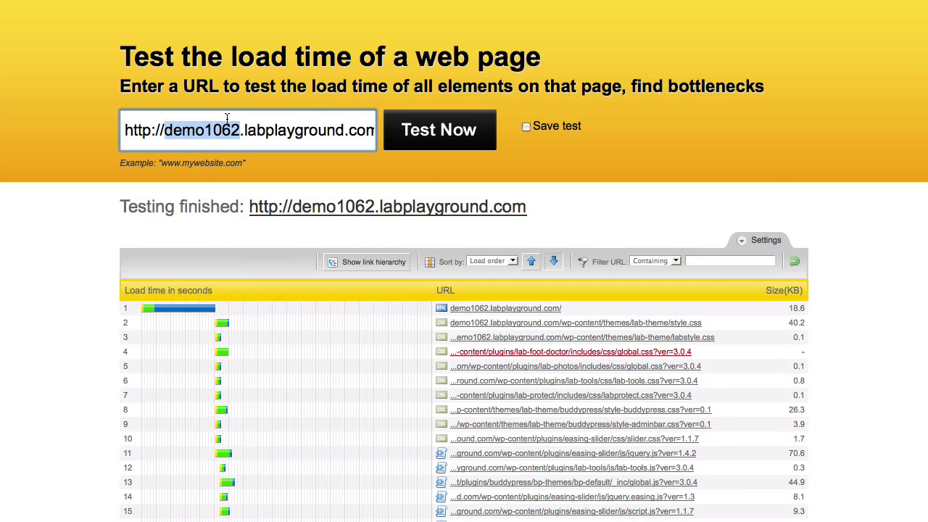
pyautogui.moveTo(166, 130); pyautogui.dragTo(222, 233)
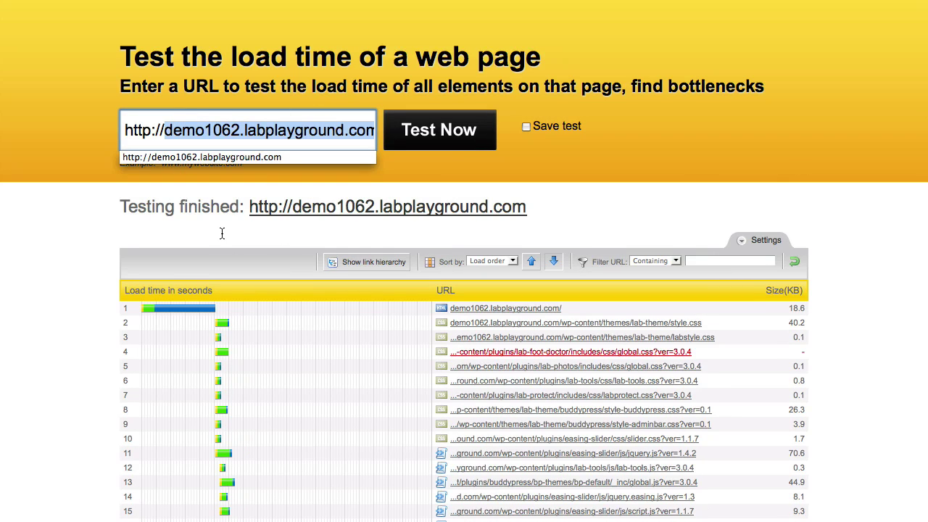
pyautogui.write('te')
pyautogui.press('BackSpace')
pyautogui.press('BackSpace')
pyautogui.write('lab')
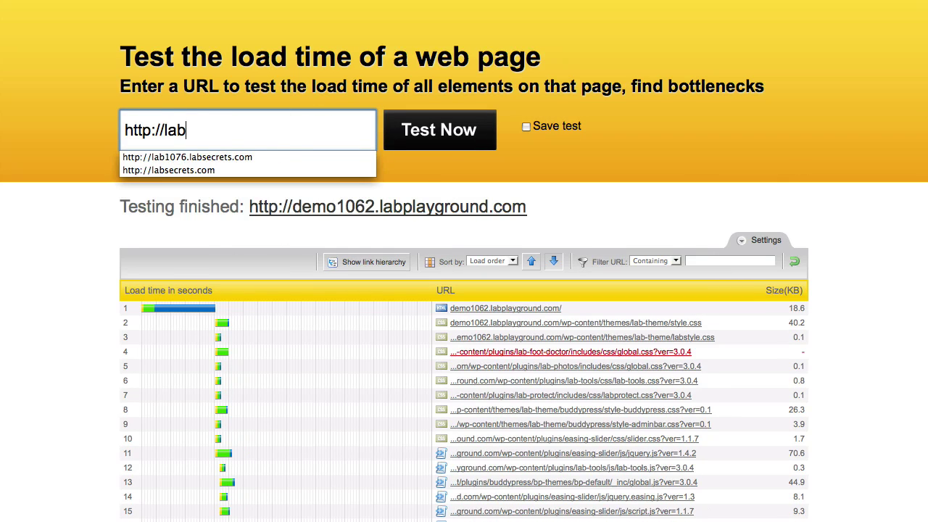
pyautogui.press('Down')
pyautogui.press('Return')
pyautogui.click(421, 128)
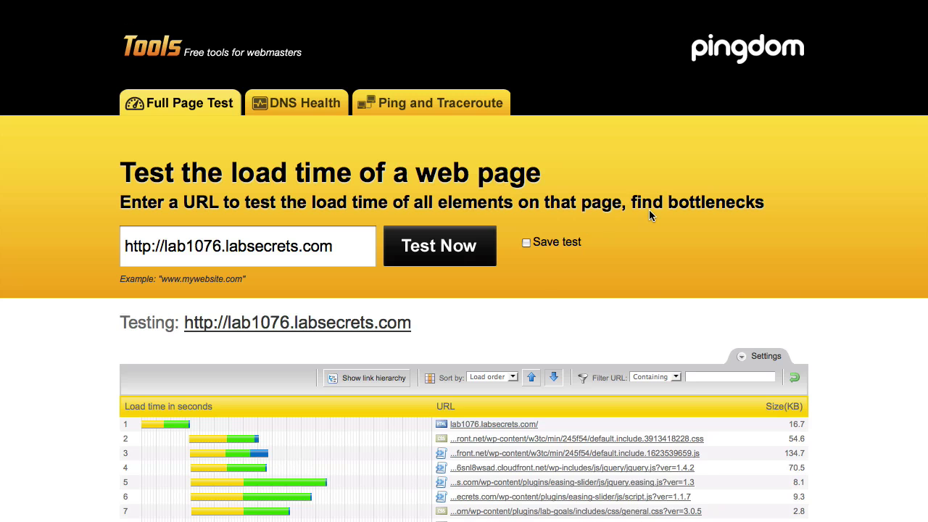
# - Scroll down to the load-time waterfall of the lab1076.labsecrets.com test
pyautogui.scroll(-5, 649, 209)
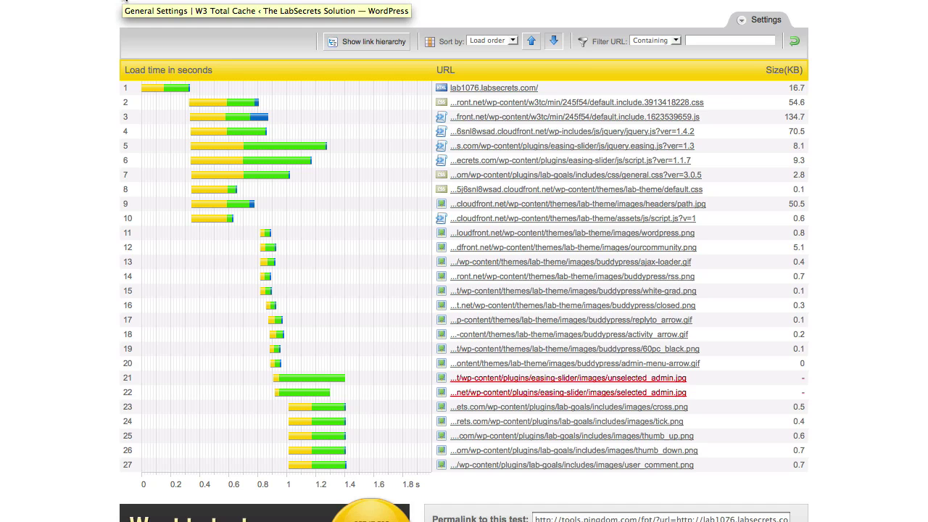
# - Switch to the W3 Total Cache General Settings tab and go to the Media section
pyautogui.click(122, 2)
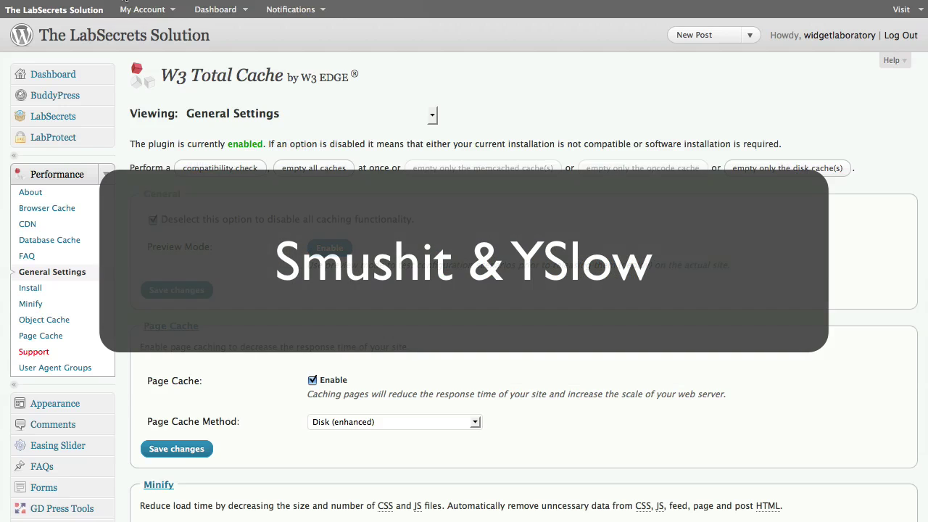
pyautogui.click(107, 174)
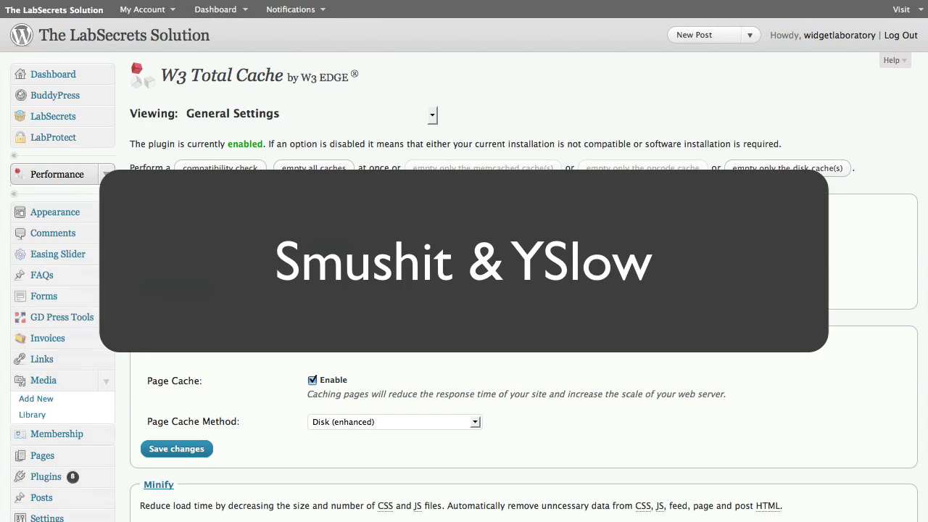
pyautogui.scroll(-3, 58, 260)
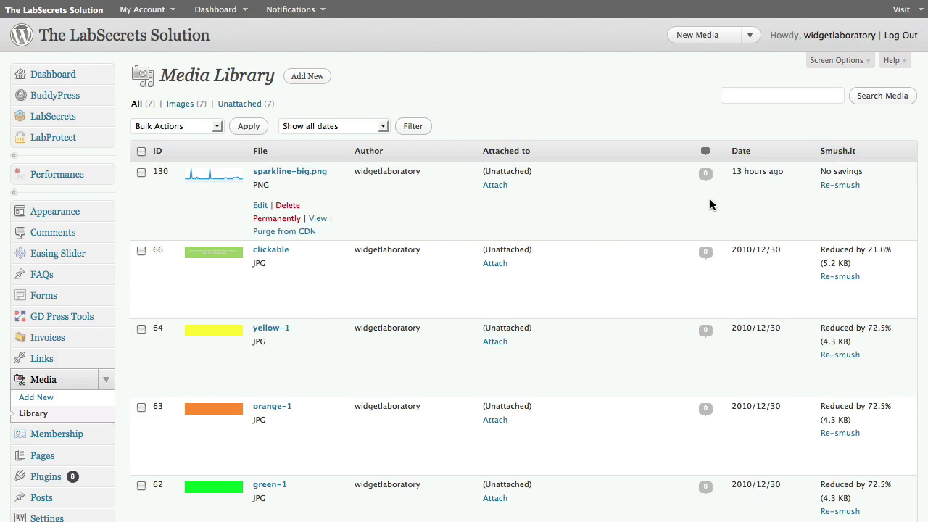
# - Highlight the Smush.it savings for clickable (21.6%) and yellow-1 (72.5%), then go to Add New
pyautogui.scroll(-2, 819, 256)
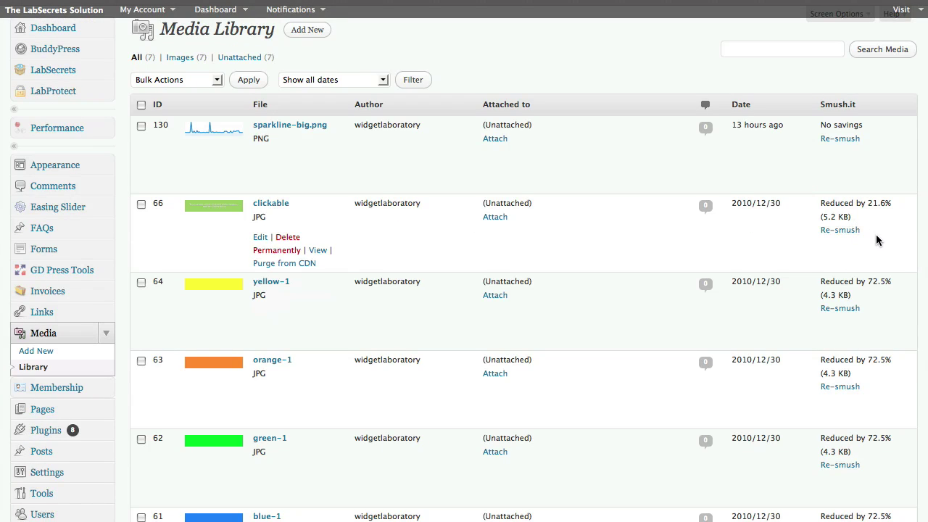
pyautogui.moveTo(897, 208); pyautogui.dragTo(868, 205)
pyautogui.scroll(-3, 901, 258)
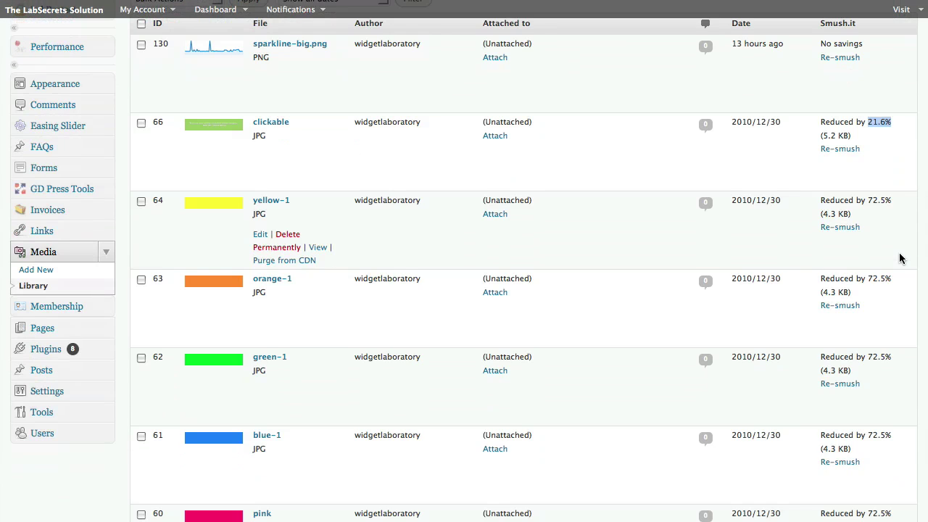
pyautogui.moveTo(898, 201); pyautogui.dragTo(866, 201)
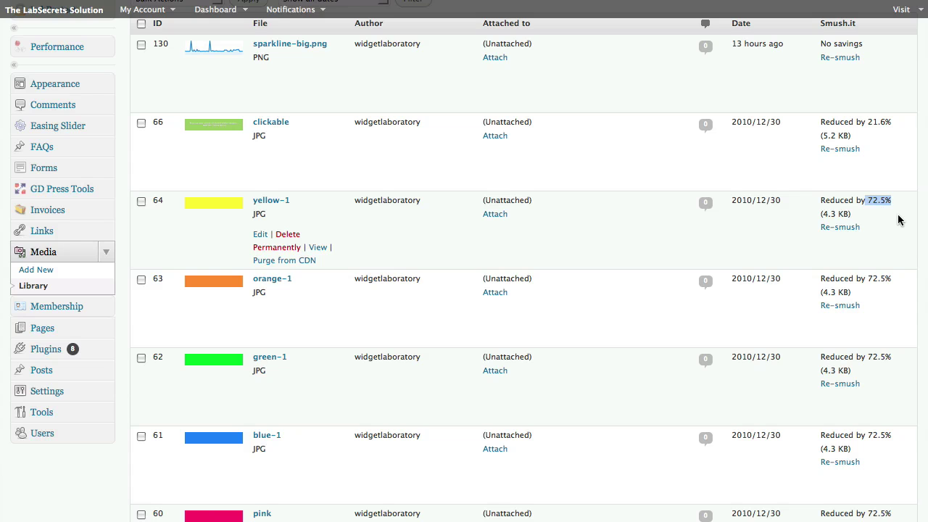
pyautogui.scroll(5, 487, 203)
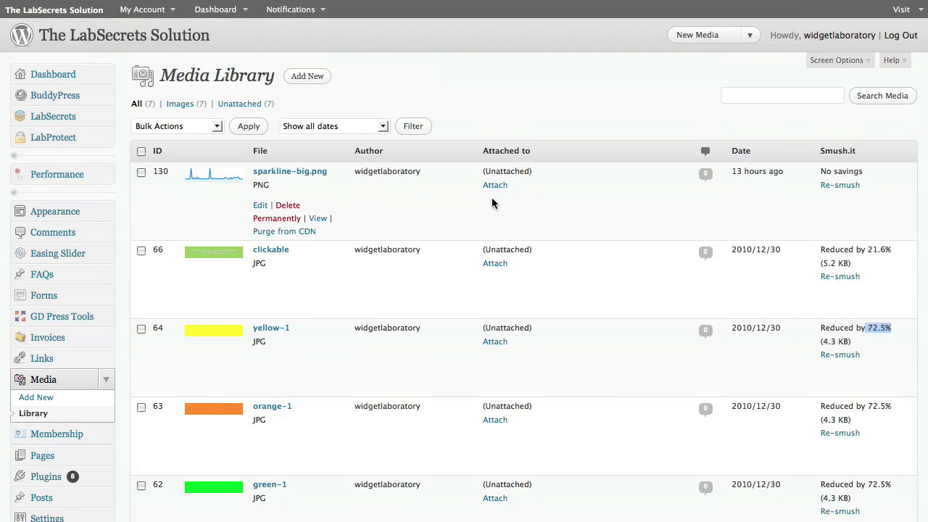
pyautogui.click(304, 78)
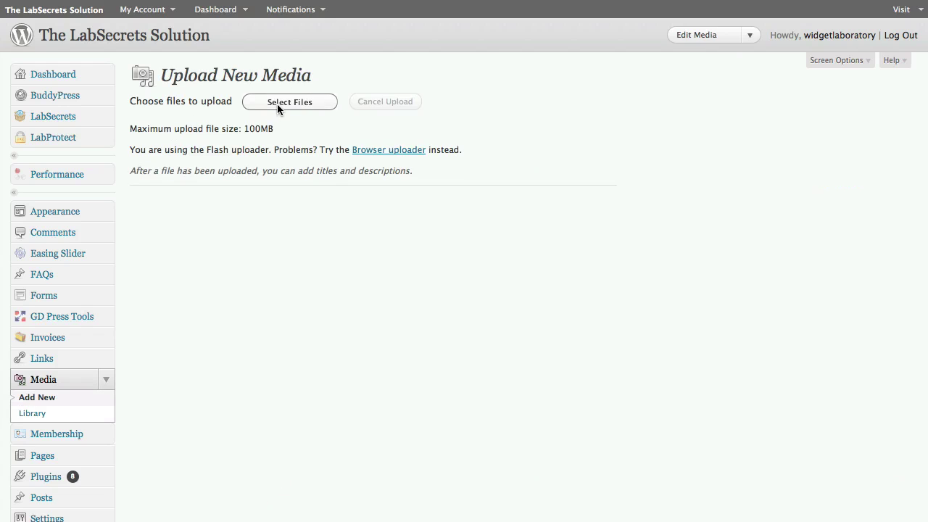
# - Upload 10639.jpg from the computer and return to the Media Library list
pyautogui.click(278, 104)
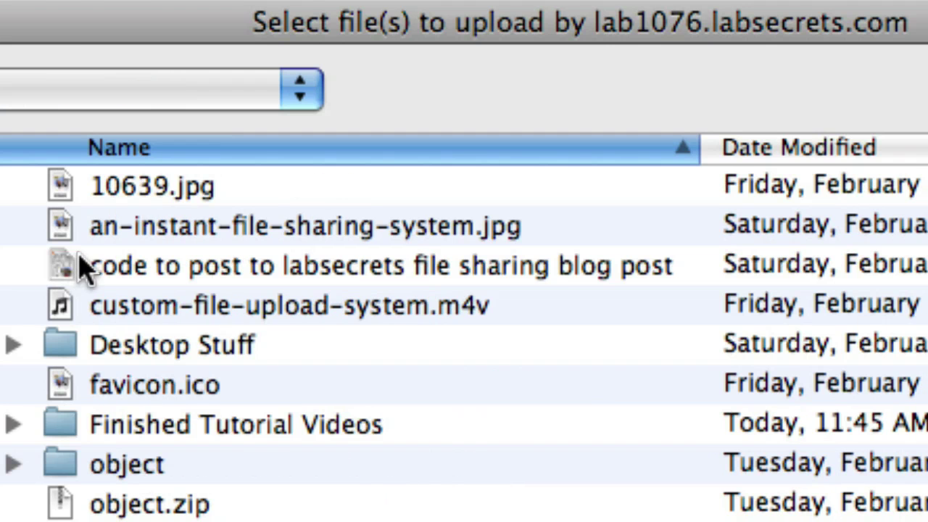
pyautogui.doubleClick(99, 195)
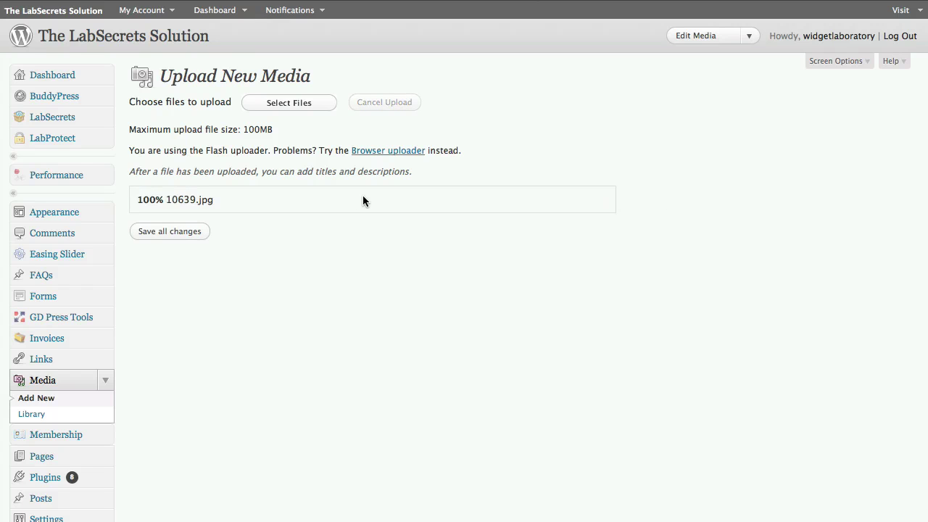
pyautogui.scroll(-3, 464, 247)
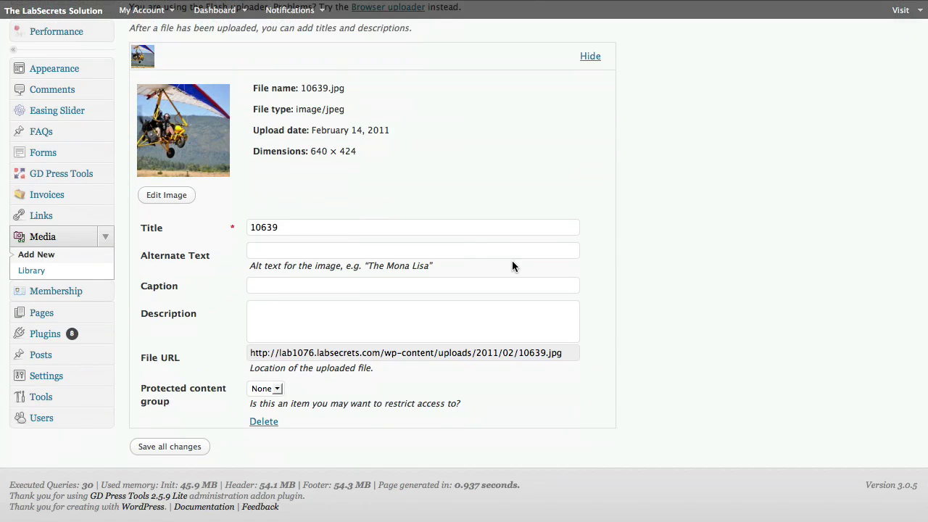
pyautogui.scroll(3, 507, 273)
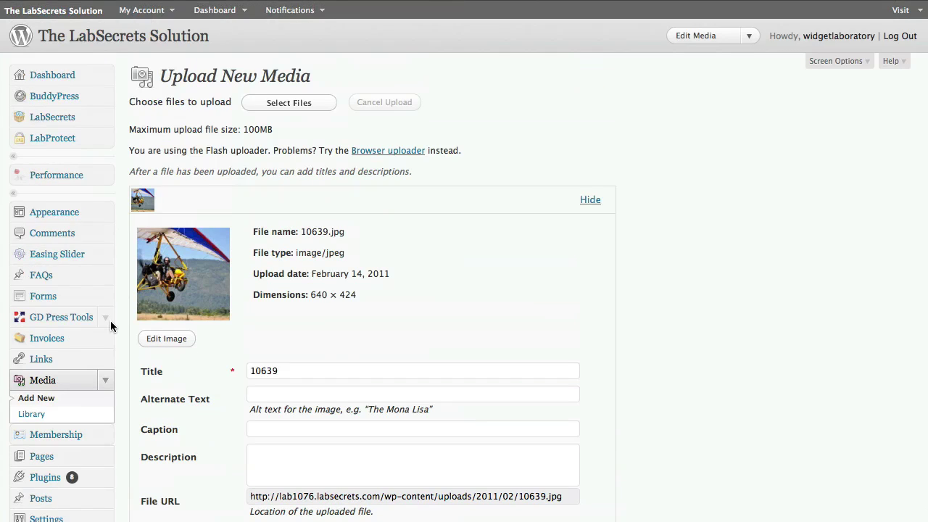
pyautogui.click(67, 414)
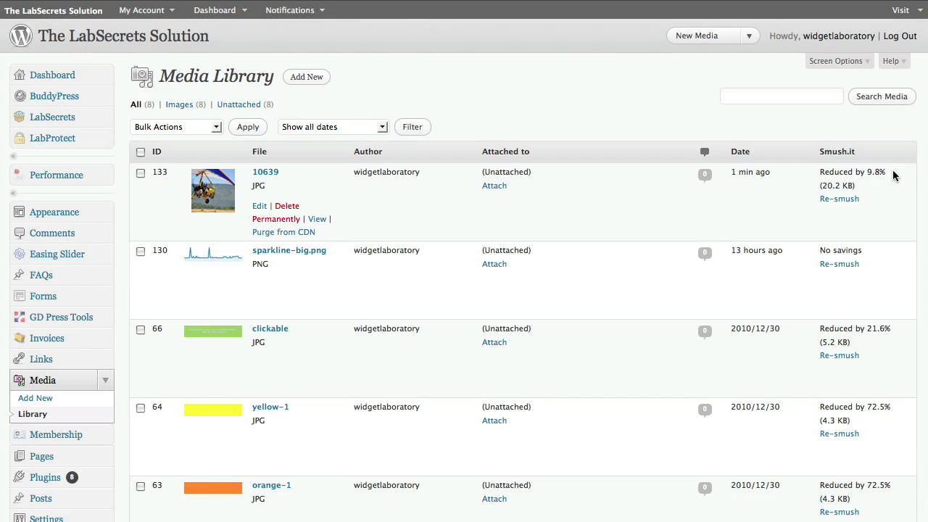
# - Highlight the 9.8% Smush.it reduction for 10639, then clear the highlight
pyautogui.moveTo(889, 174); pyautogui.dragTo(869, 174)
pyautogui.click(875, 186)
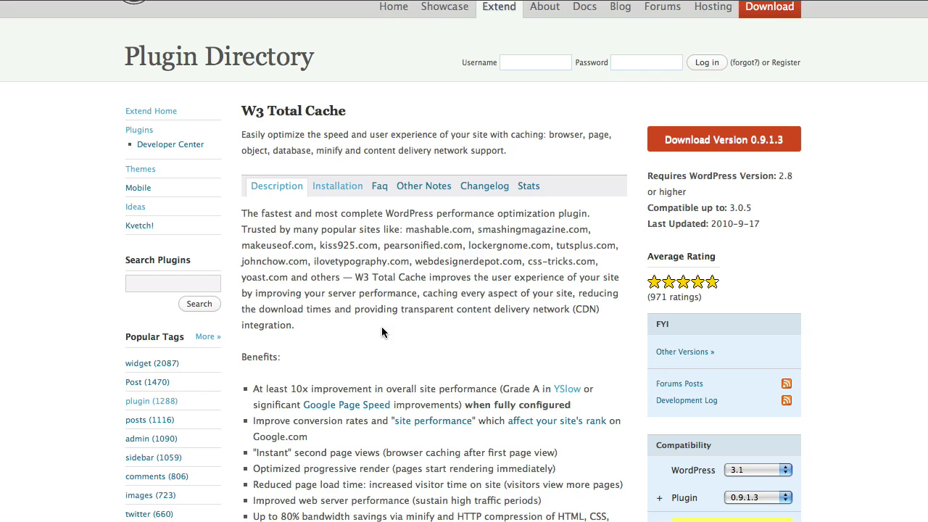
pyautogui.scroll(-3, 382, 330)
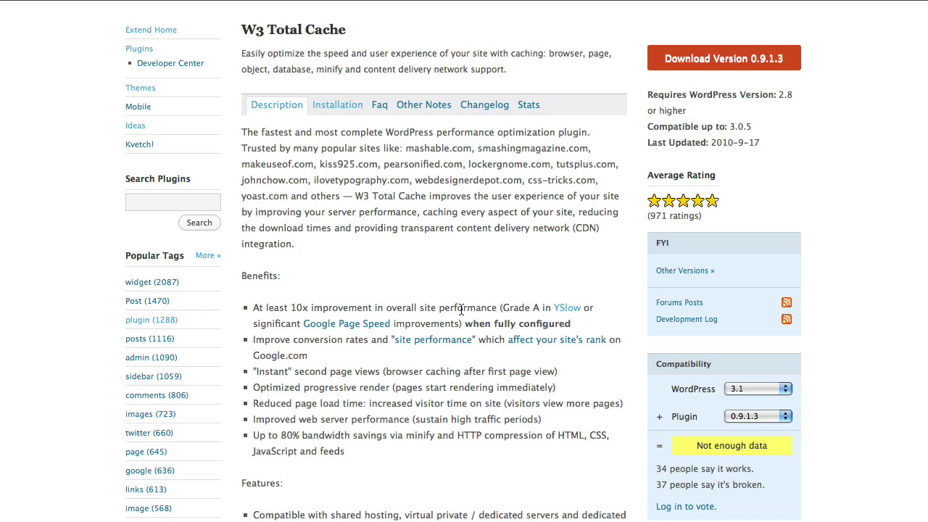
pyautogui.moveTo(501, 308); pyautogui.dragTo(582, 309)
pyautogui.click(570, 225)
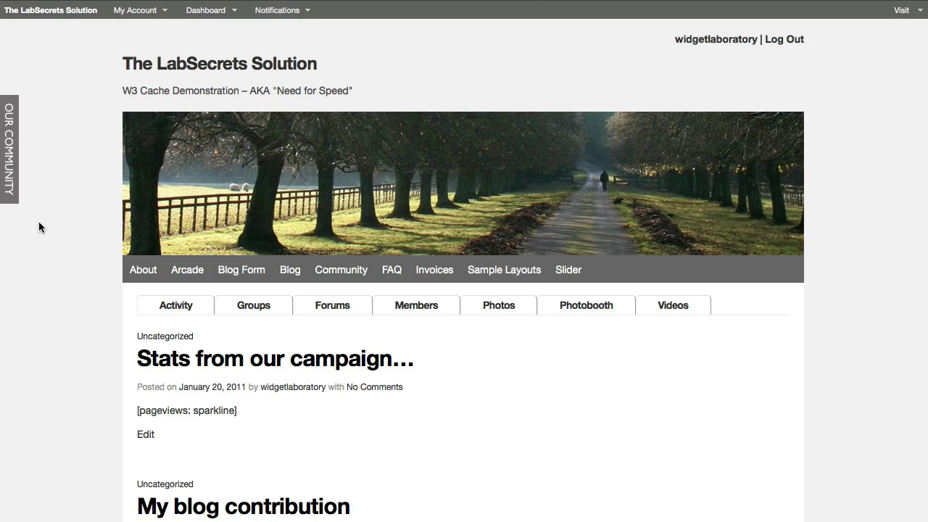
# - Open Firebug via Inspect Element on the home page, resize it, and show the YSlow tab
pyautogui.rightClick(42, 224)
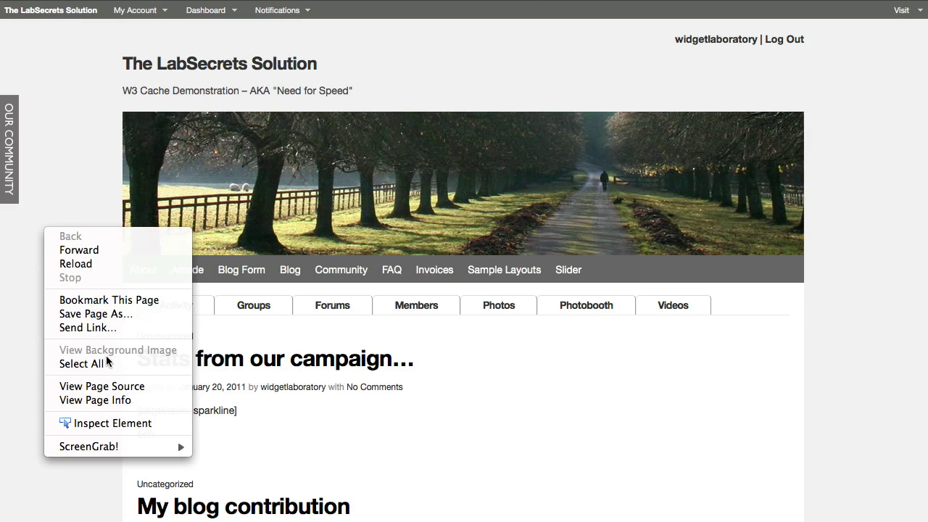
pyautogui.click(124, 427)
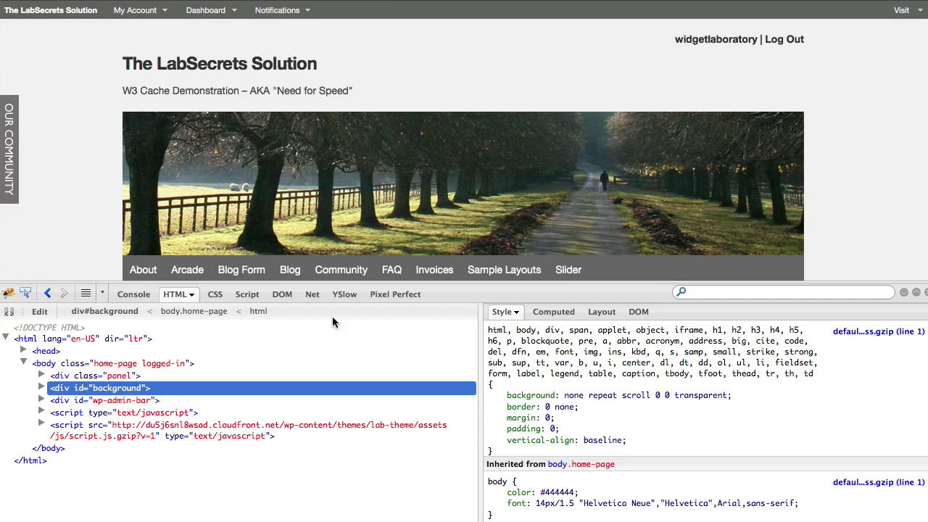
pyautogui.moveTo(332, 284)
pyautogui.mouseDown()
pyautogui.moveTo(332, 328)
pyautogui.moveTo(332, 292)
pyautogui.mouseUp()
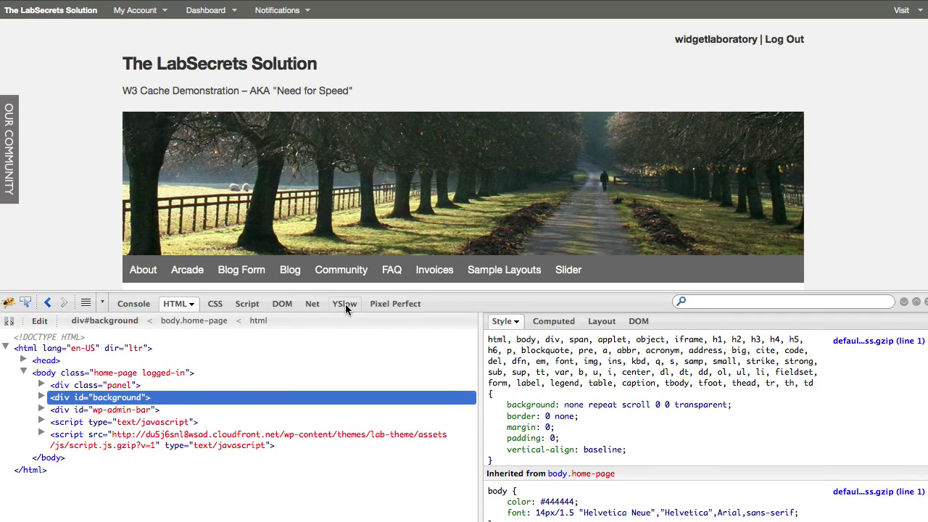
pyautogui.click(345, 306)
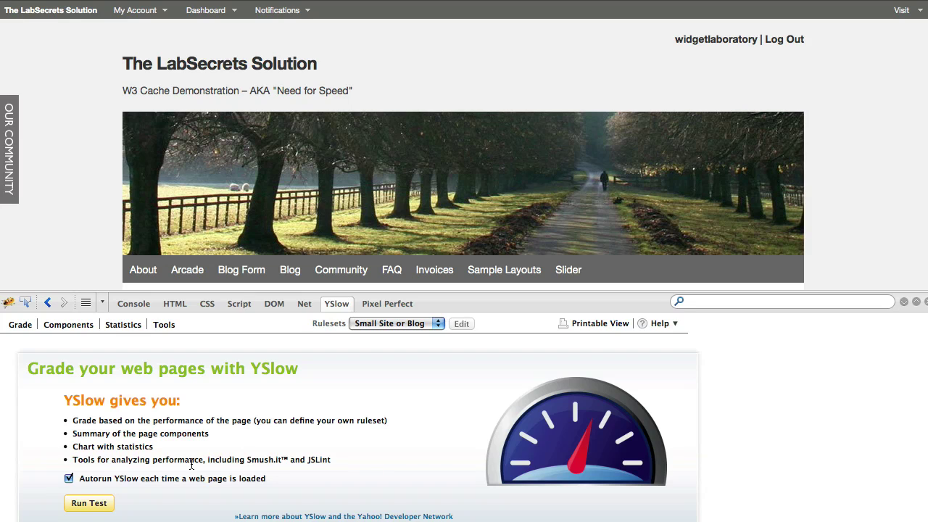
# - Run the YSlow test on the home page and highlight the overall score of 97
pyautogui.click(98, 503)
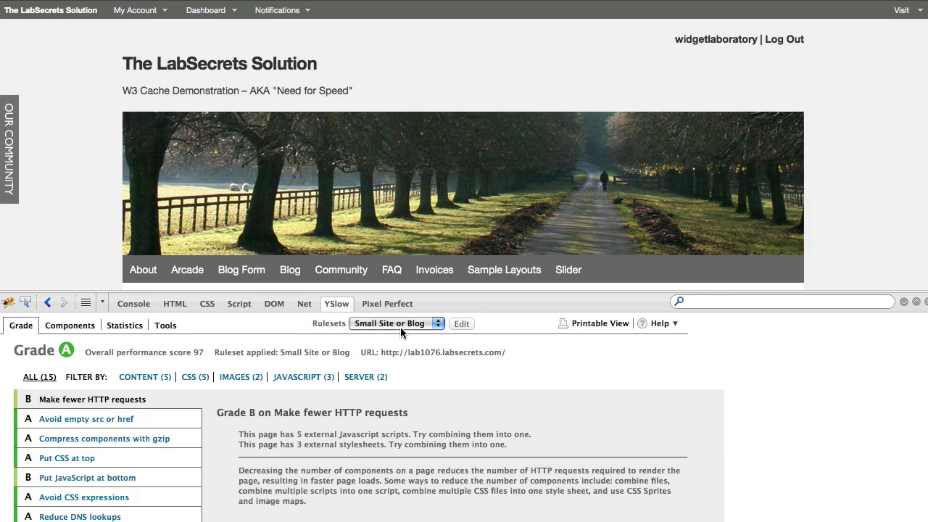
pyautogui.moveTo(401, 290); pyautogui.dragTo(397, 228)
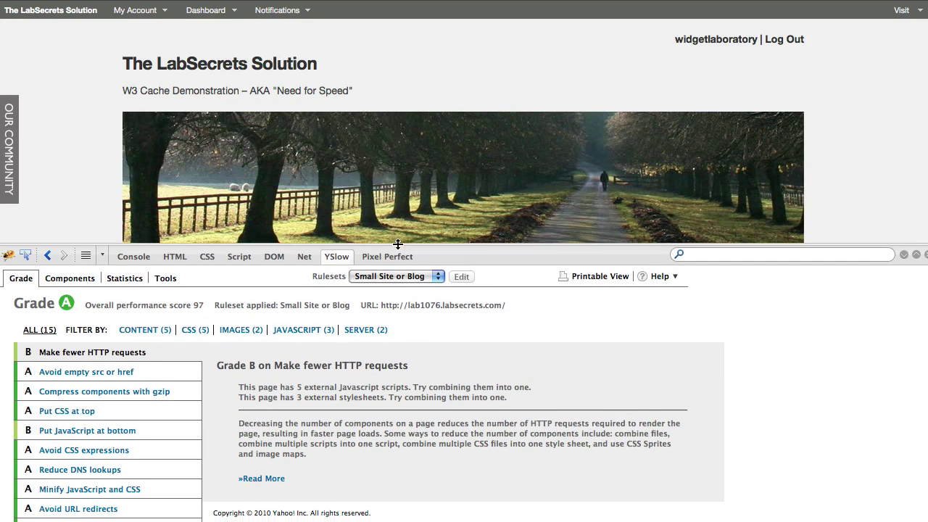
pyautogui.moveTo(85, 289); pyautogui.dragTo(200, 289)
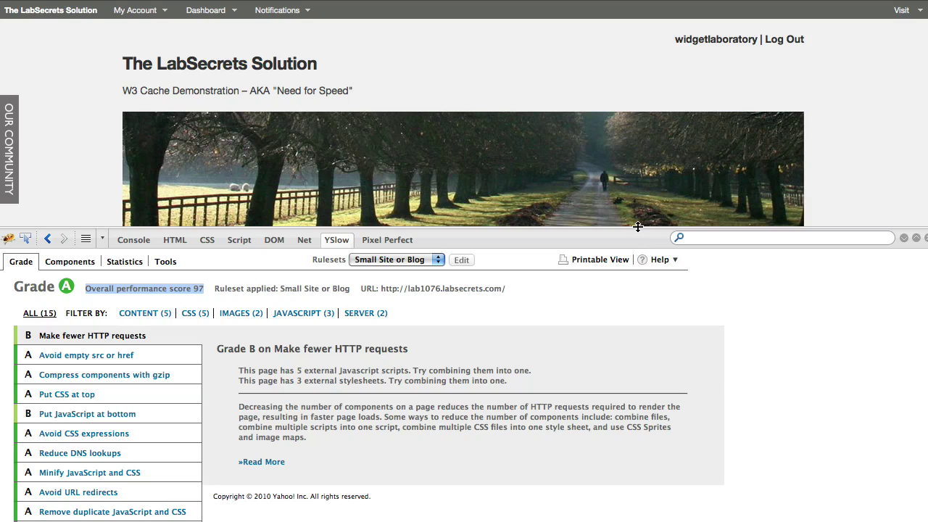
# - Review the 'Put JavaScript at bottom' rule details, then close Firebug with F12
pyautogui.moveTo(638, 227); pyautogui.dragTo(654, 317)
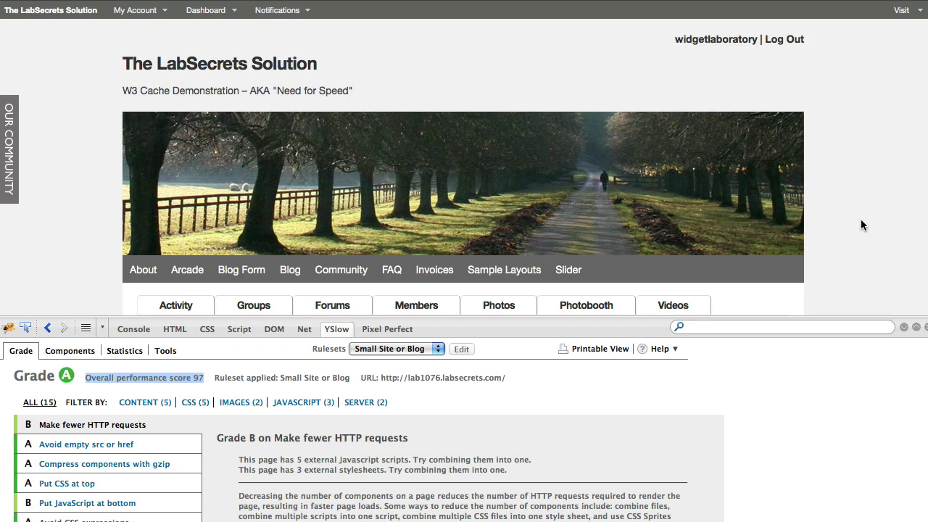
pyautogui.moveTo(782, 317); pyautogui.dragTo(758, 108)
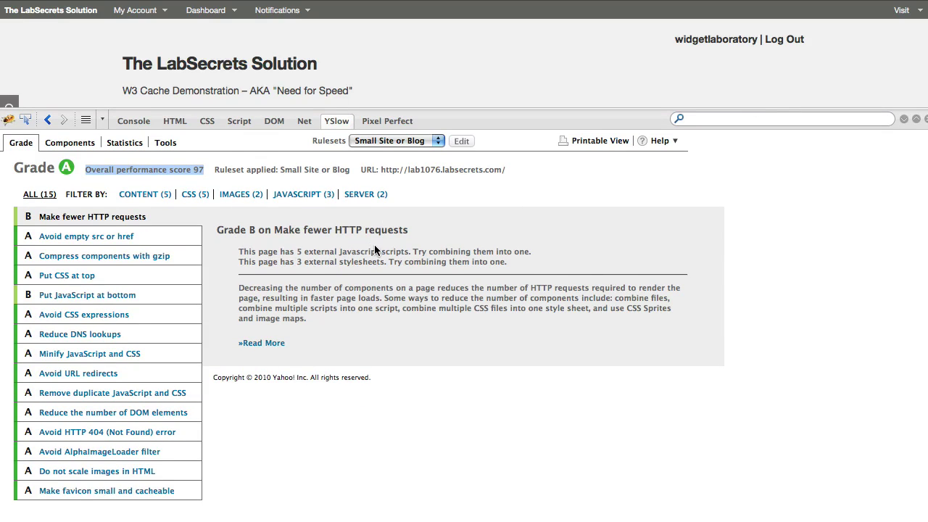
pyautogui.click(78, 299)
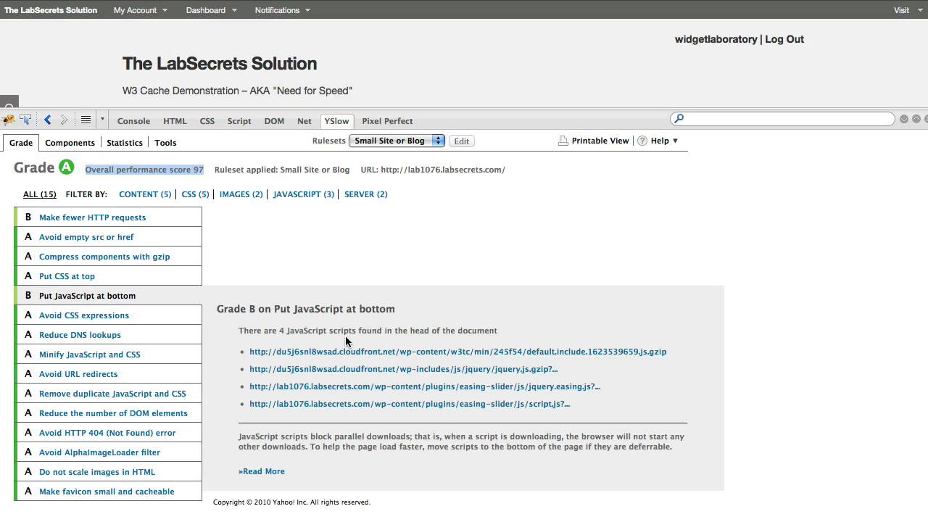
pyautogui.click(593, 171)
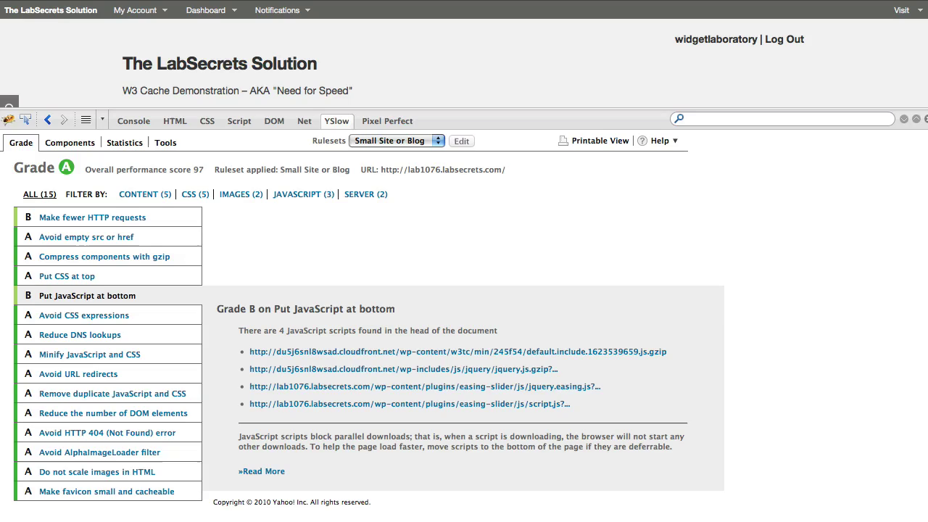
pyautogui.press('F12')
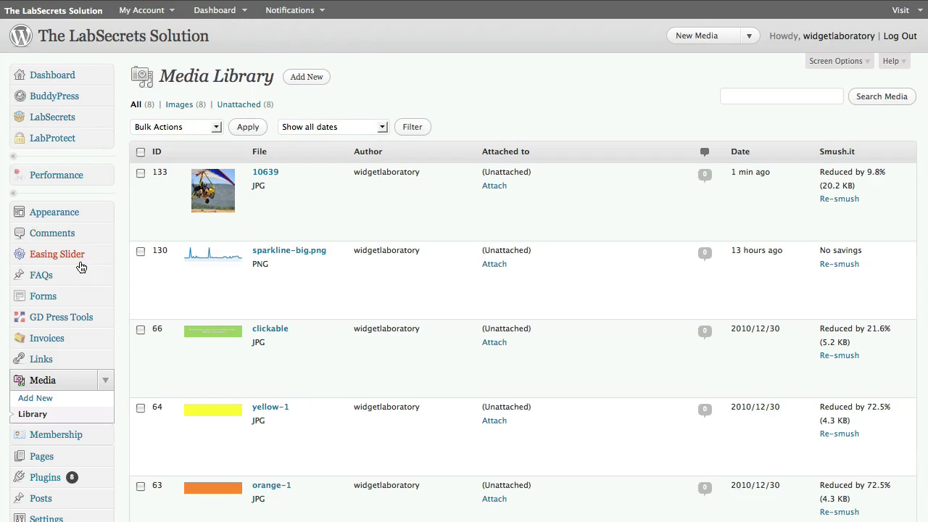
# - Leave the Media Library for Performance, opening W3 Total Cache General Settings with Disk (enhanced) page caching
pyautogui.click(105, 380)
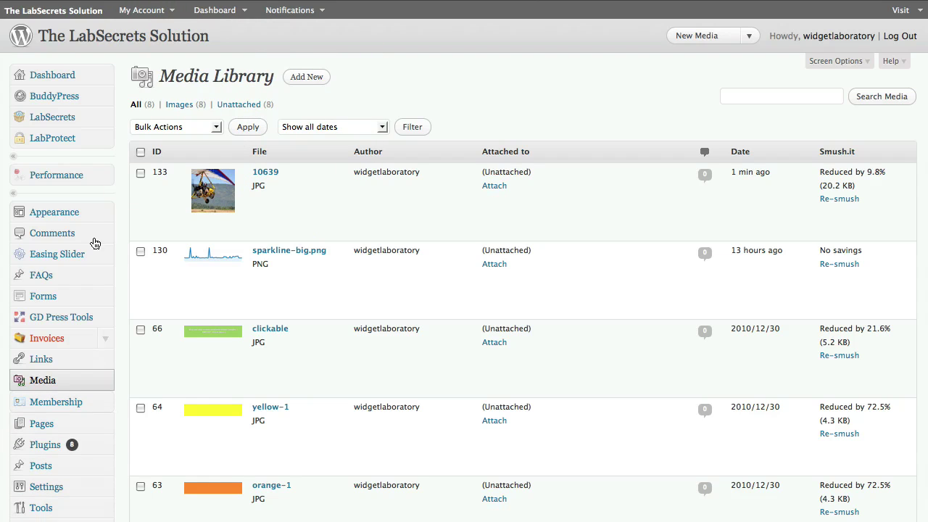
pyautogui.click(106, 177)
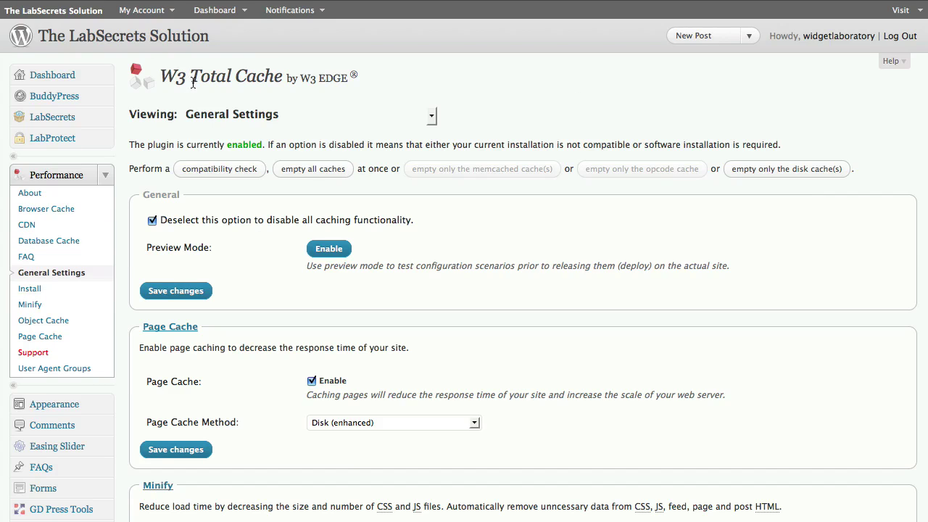
pyautogui.click(153, 222)
pyautogui.click(153, 222)
pyautogui.click(591, 94)
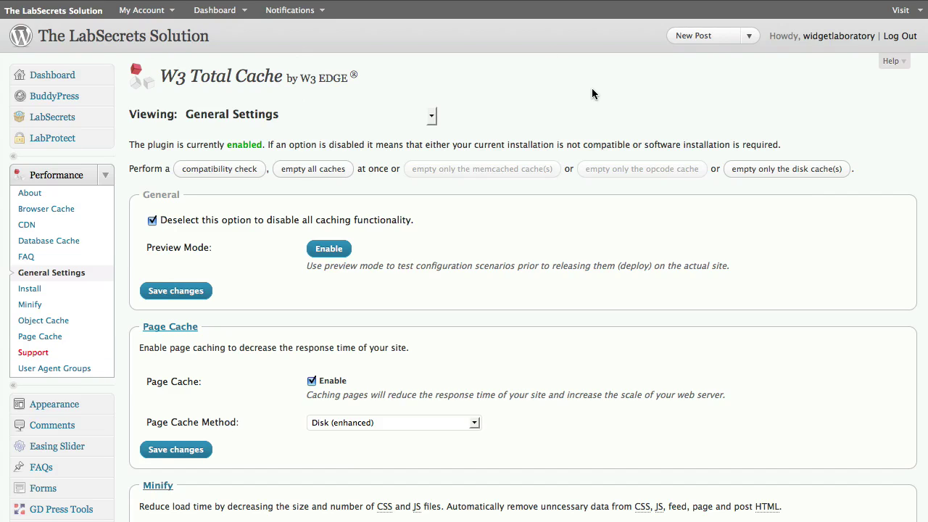